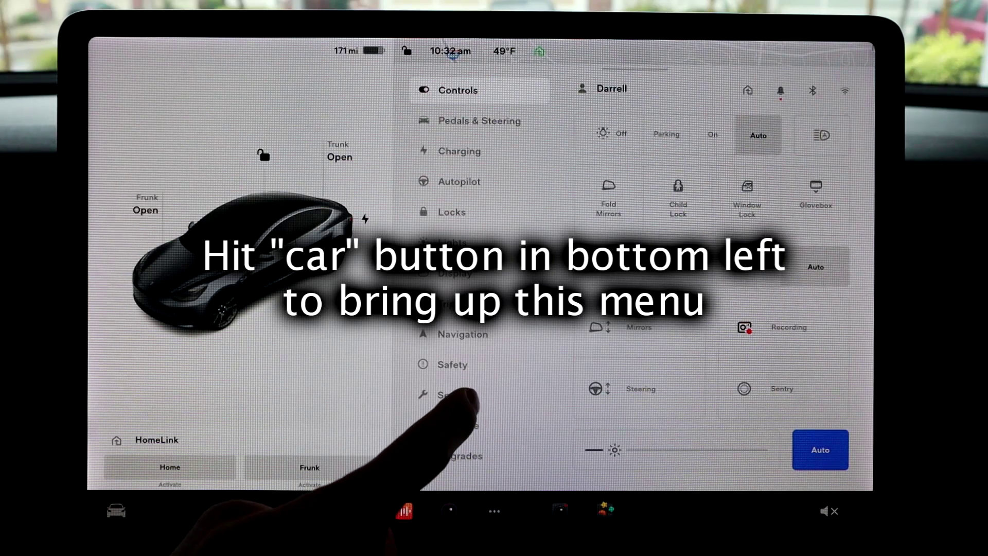
Show the Service page with Owner's Manual, Car Wash Mode and Towing beside the car diagram
left_click(455, 394)
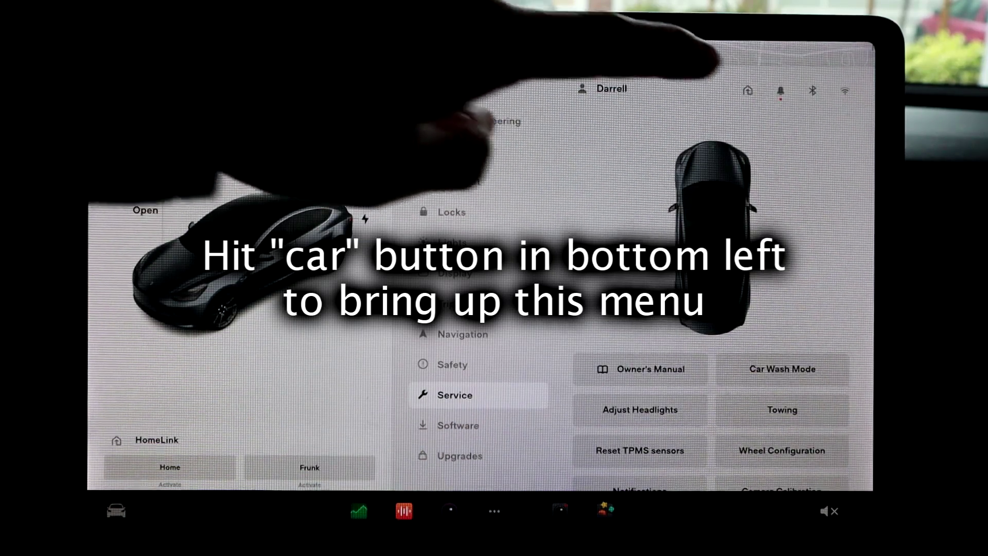